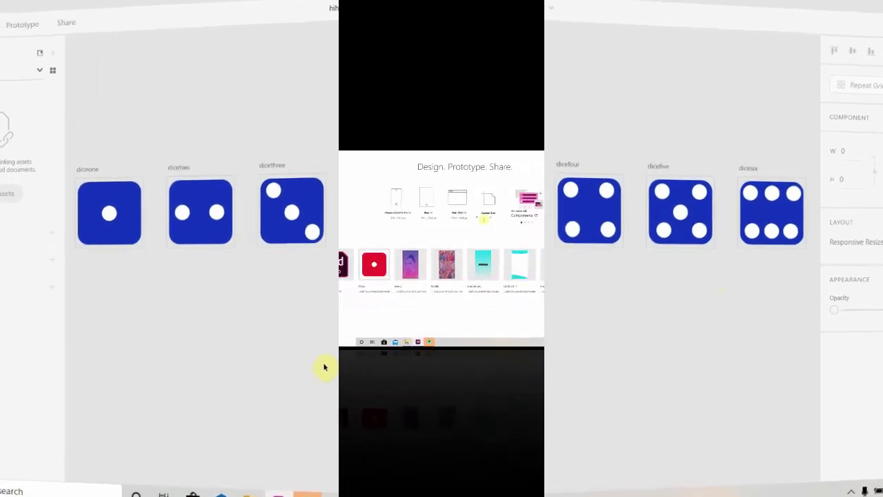
Step: Create a 200×200 artboard and draw a roughly 187×178 white rectangle nearly filling it
{"action": "type", "text": "2"}
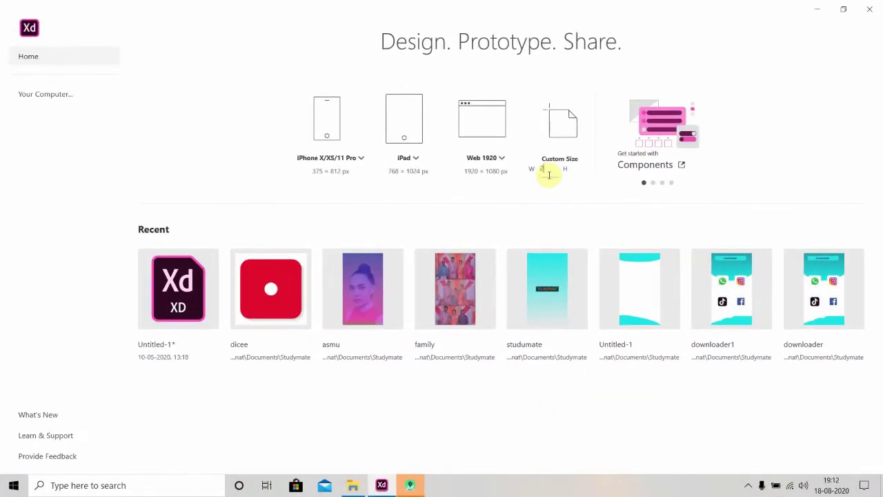
{"action": "type", "text": "2"}
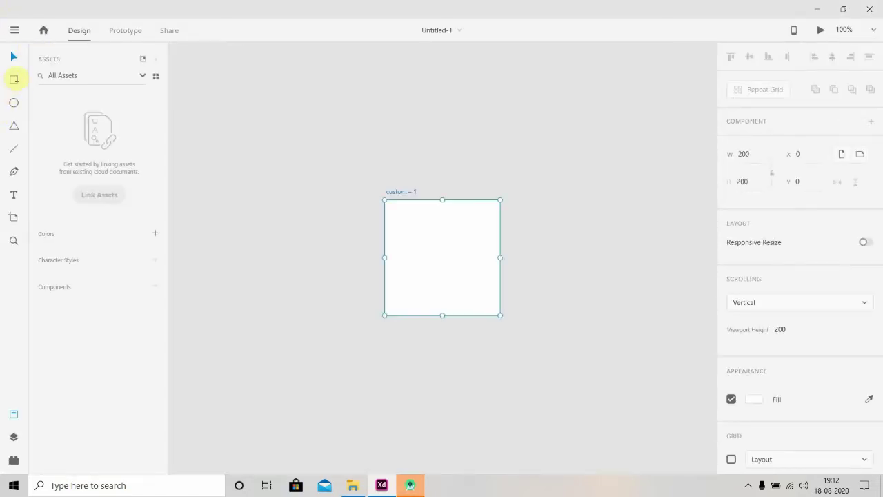
{"action": "left_click", "coordinate": [13, 81]}
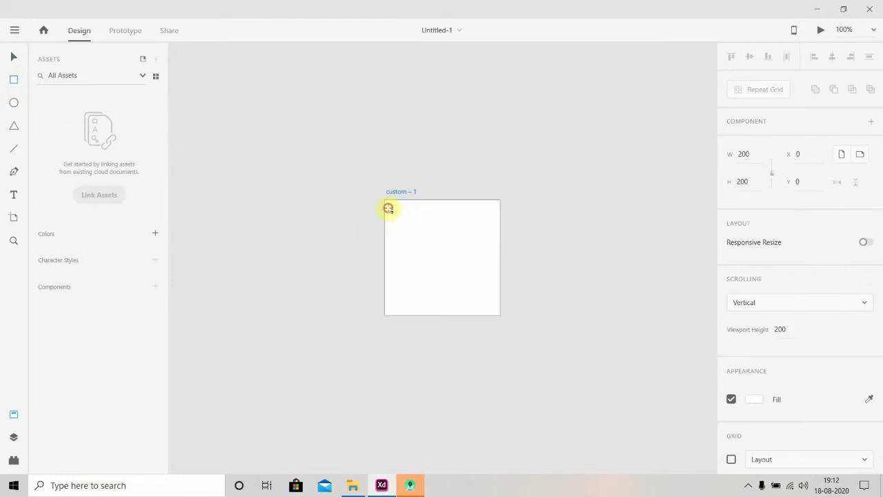
{"action": "left_click_drag", "start_coordinate": [389, 208], "coordinate": [496, 310]}
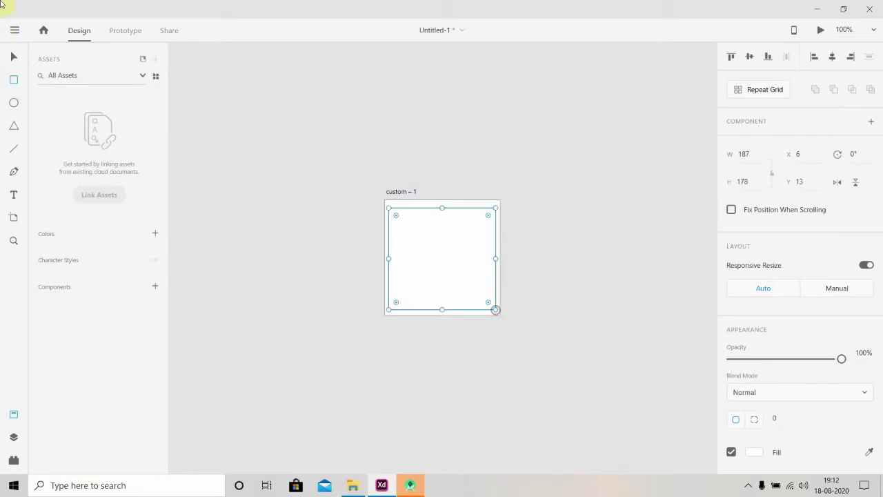
{"action": "left_click", "coordinate": [12, 55]}
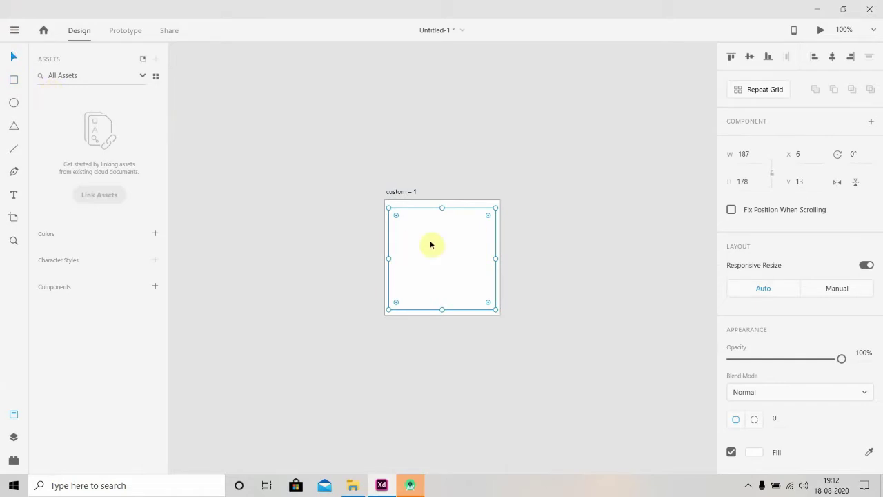
{"action": "left_click_drag", "start_coordinate": [430, 246], "coordinate": [430, 245]}
Step: Rename the artboard to 'diceone'
{"action": "left_click", "coordinate": [546, 245]}
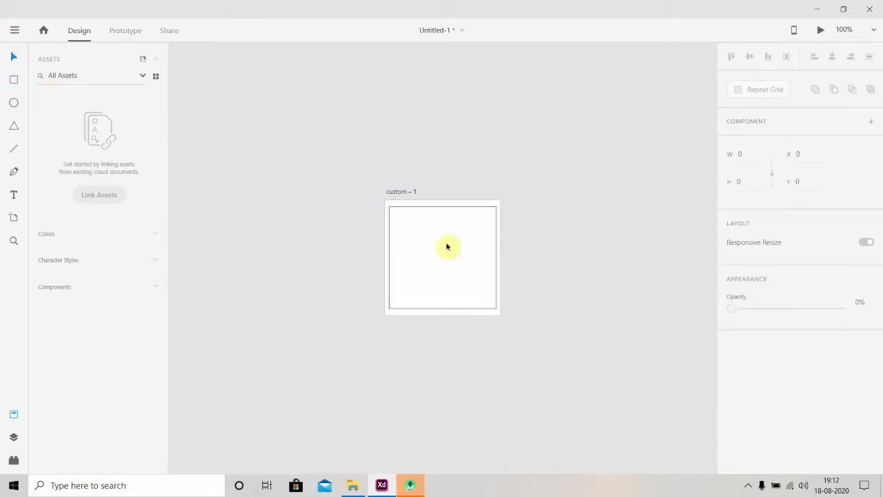
{"action": "left_click", "coordinate": [447, 244]}
{"action": "left_click", "coordinate": [397, 195]}
{"action": "double_click", "coordinate": [397, 195]}
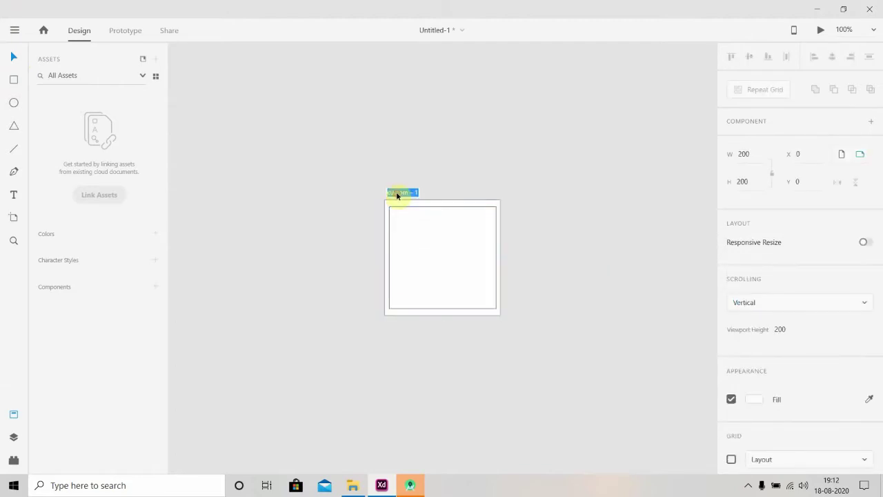
{"action": "type", "text": "diceone"}
{"action": "key", "text": "Return"}
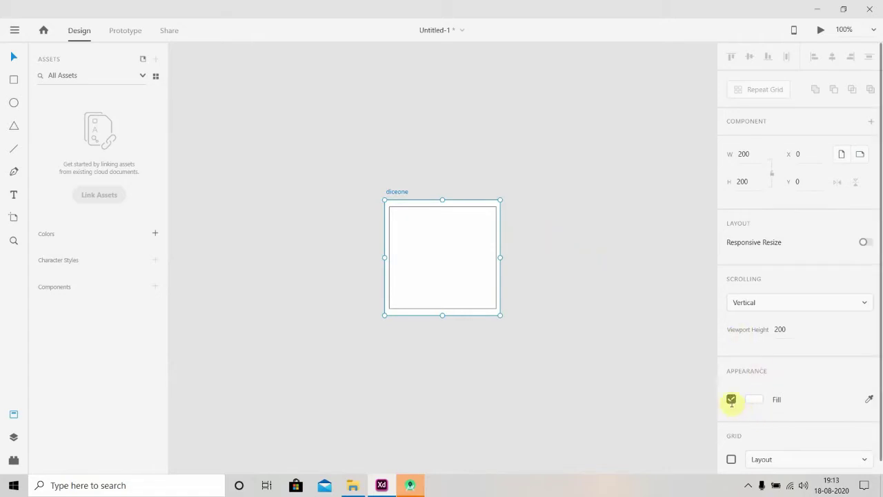
Step: Turn off the diceone artboard's background fill
{"action": "left_click", "coordinate": [731, 400]}
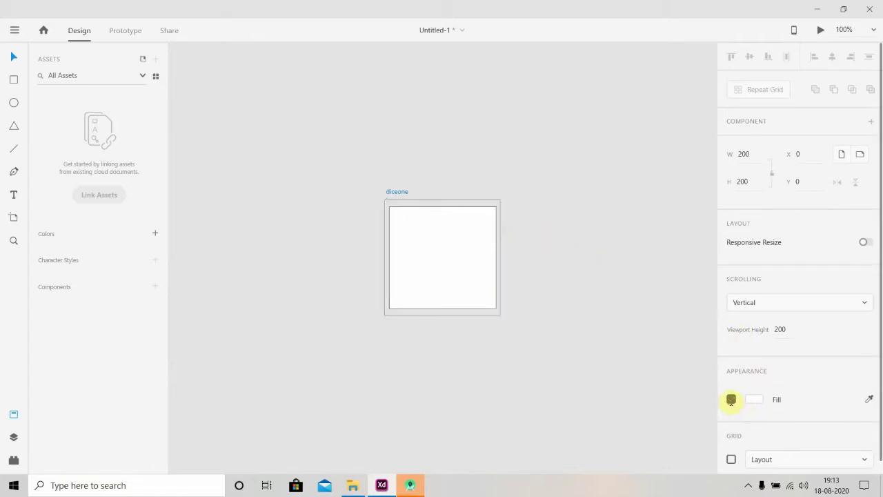
{"action": "left_click", "coordinate": [731, 400]}
{"action": "scroll", "coordinate": [731, 380], "scroll_direction": "down", "scroll_amount": 1}
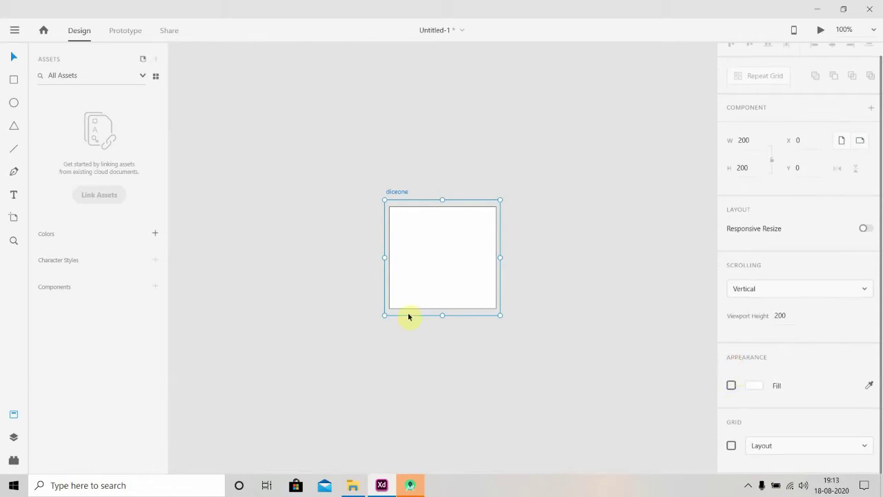
Step: Round the rectangle's corners to a 31 radius and remove its border
{"action": "left_click", "coordinate": [423, 249]}
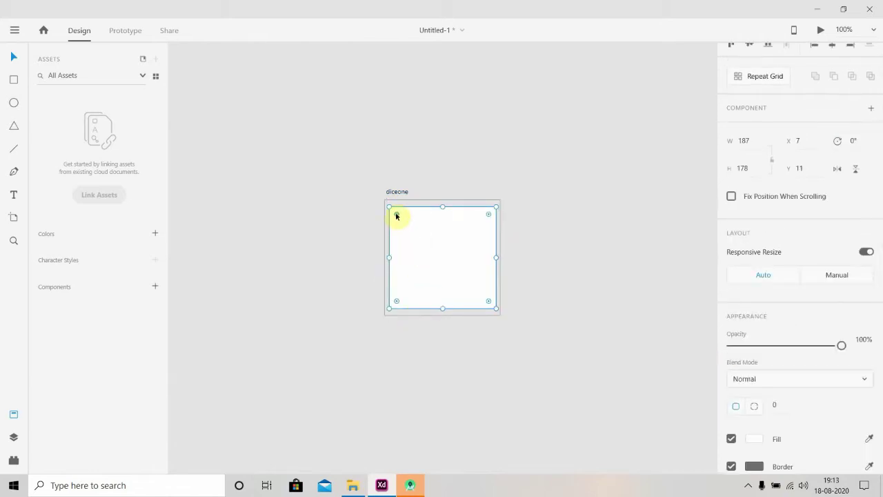
{"action": "left_click_drag", "start_coordinate": [397, 216], "coordinate": [407, 224]}
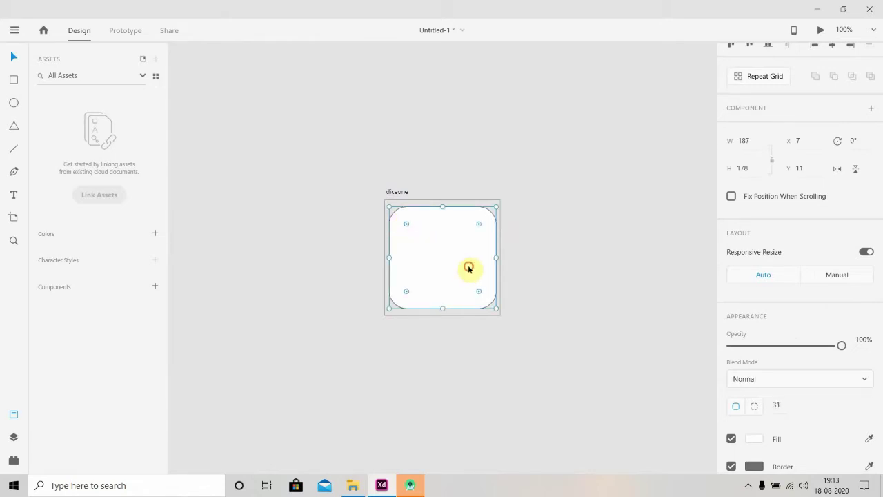
{"action": "scroll", "coordinate": [683, 352], "scroll_direction": "down", "scroll_amount": 1}
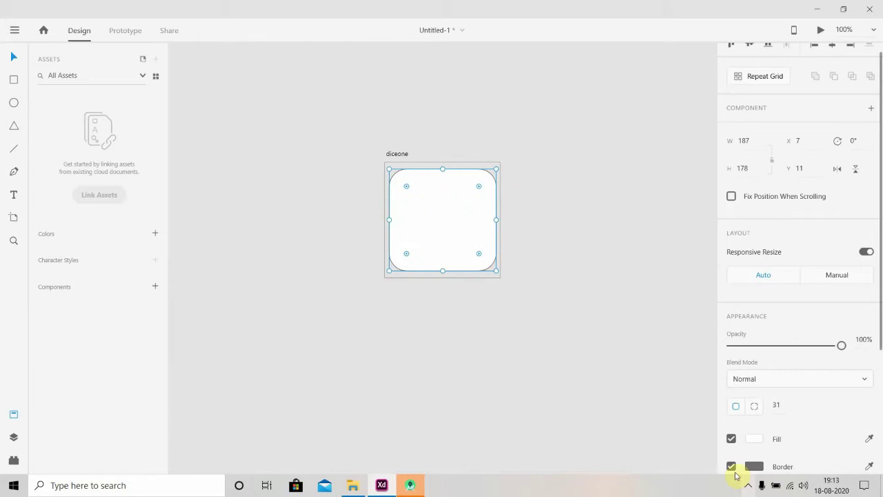
{"action": "left_click", "coordinate": [731, 466]}
Step: Set the rectangle's fill to deep blue
{"action": "scroll", "coordinate": [754, 423], "scroll_direction": "down", "scroll_amount": 3}
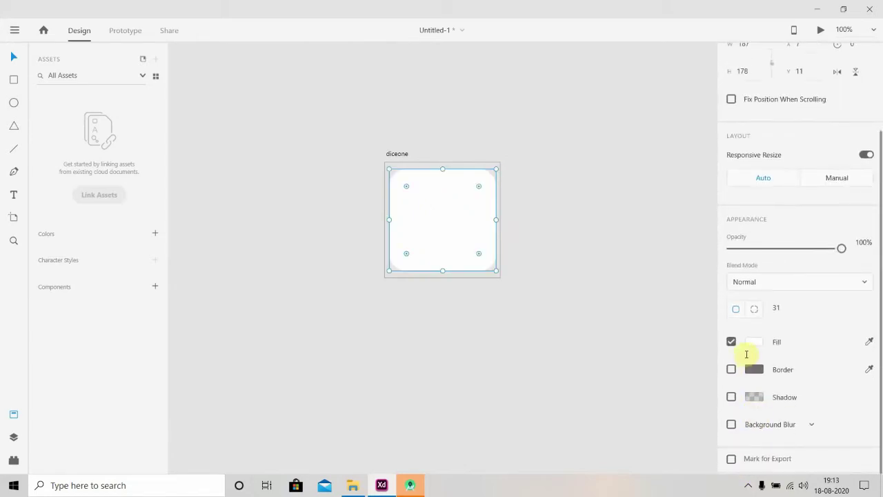
{"action": "left_click", "coordinate": [754, 344]}
{"action": "left_click", "coordinate": [695, 308]}
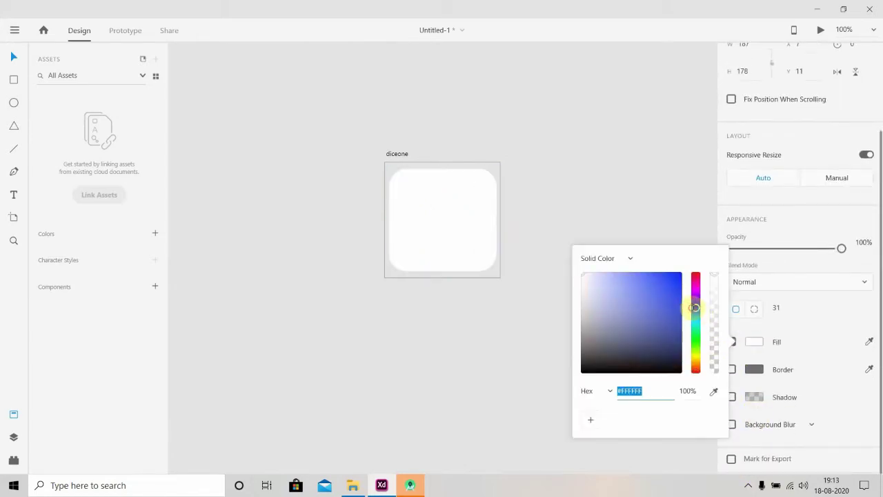
{"action": "left_click", "coordinate": [669, 297]}
{"action": "left_click", "coordinate": [313, 258]}
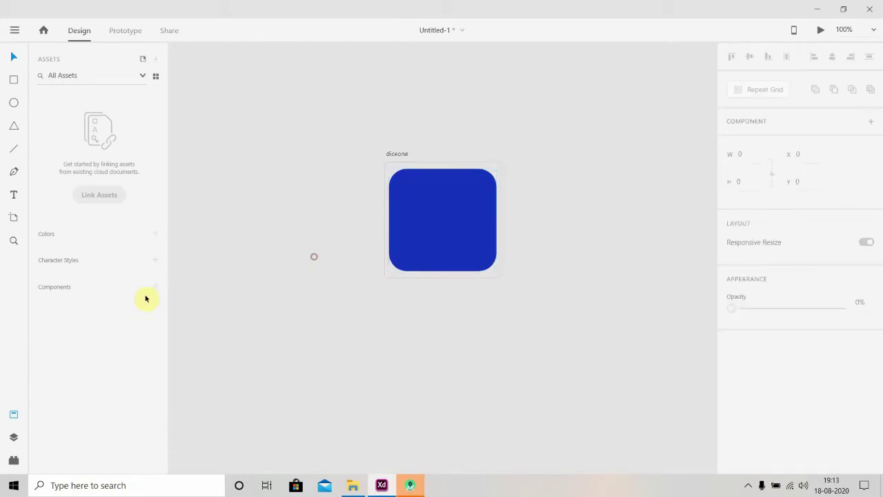
Step: Draw a 44×43 white circle, centre it on the blue square, and remove its border
{"action": "left_click", "coordinate": [13, 102]}
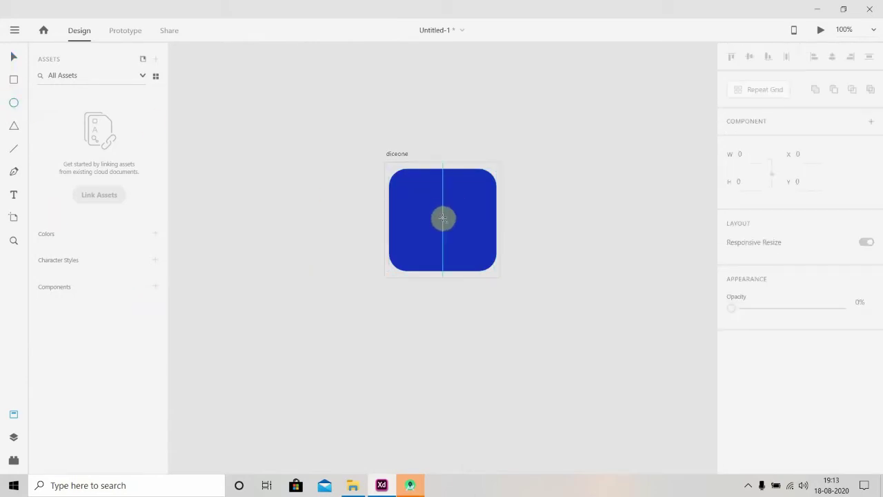
{"action": "left_click_drag", "start_coordinate": [441, 217], "coordinate": [469, 242]}
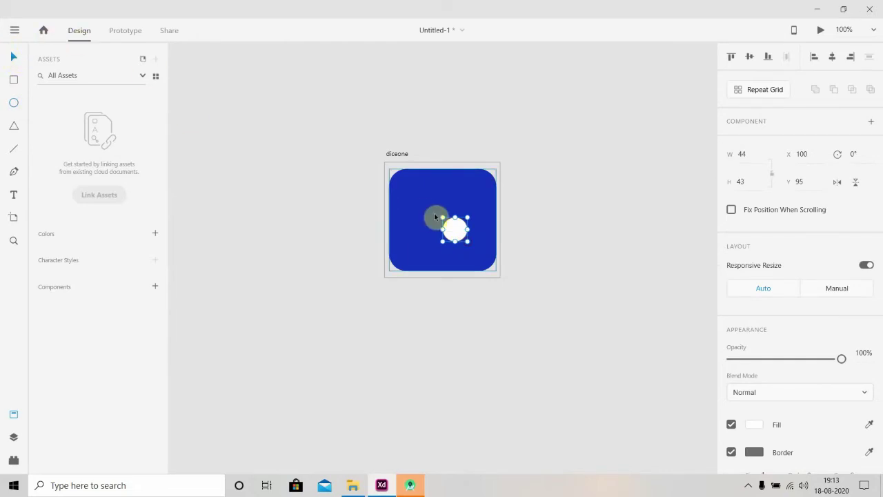
{"action": "left_click_drag", "start_coordinate": [457, 232], "coordinate": [445, 226]}
{"action": "scroll", "coordinate": [836, 367], "scroll_direction": "down", "scroll_amount": 3}
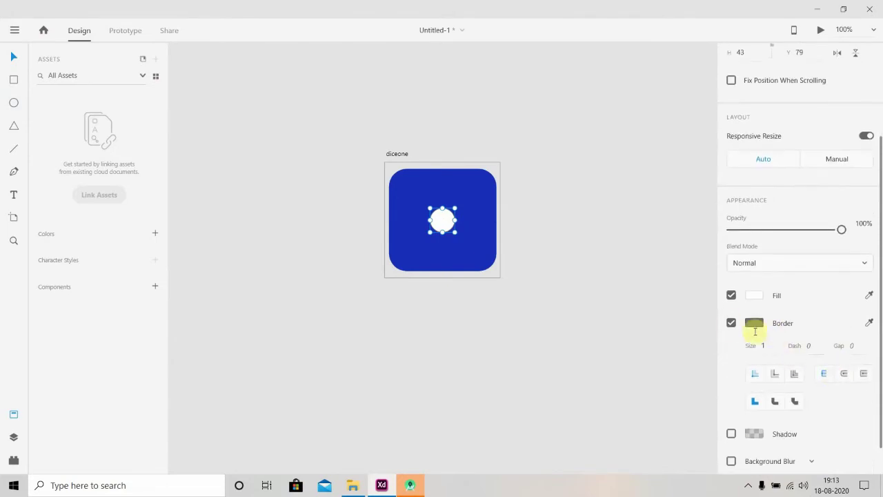
{"action": "left_click", "coordinate": [730, 322]}
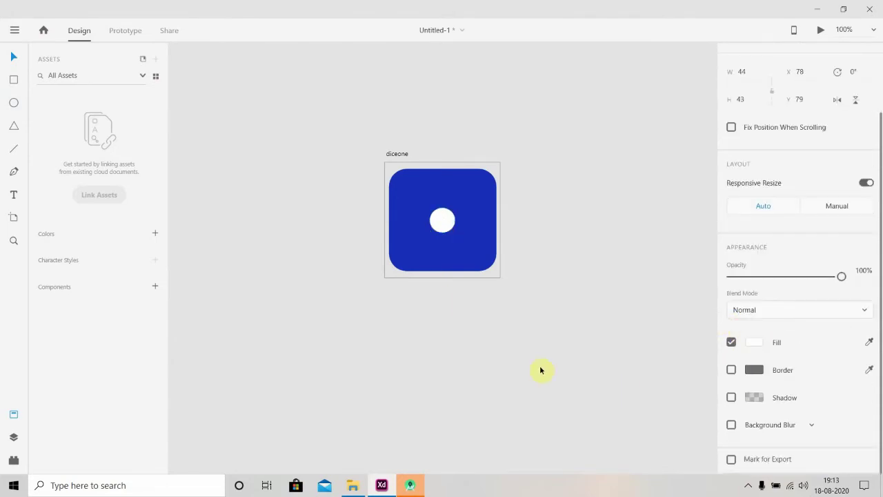
{"action": "left_click", "coordinate": [438, 301]}
{"action": "left_click", "coordinate": [456, 211]}
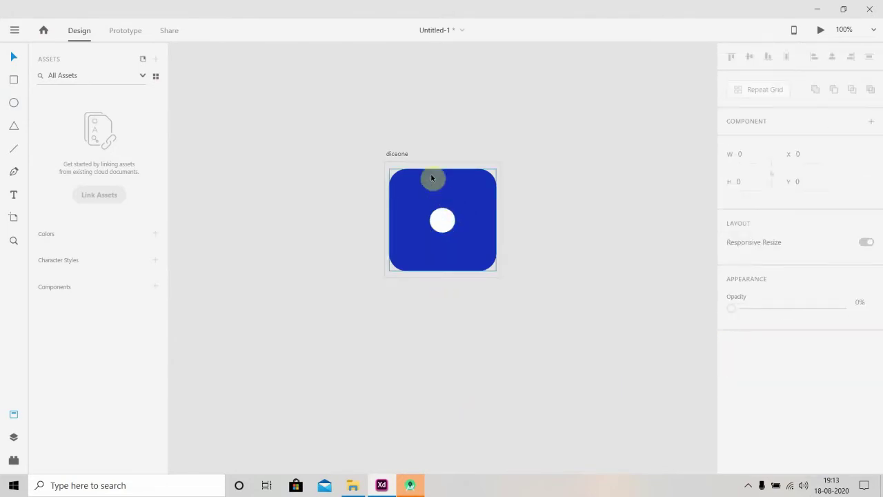
{"action": "left_click", "coordinate": [403, 154]}
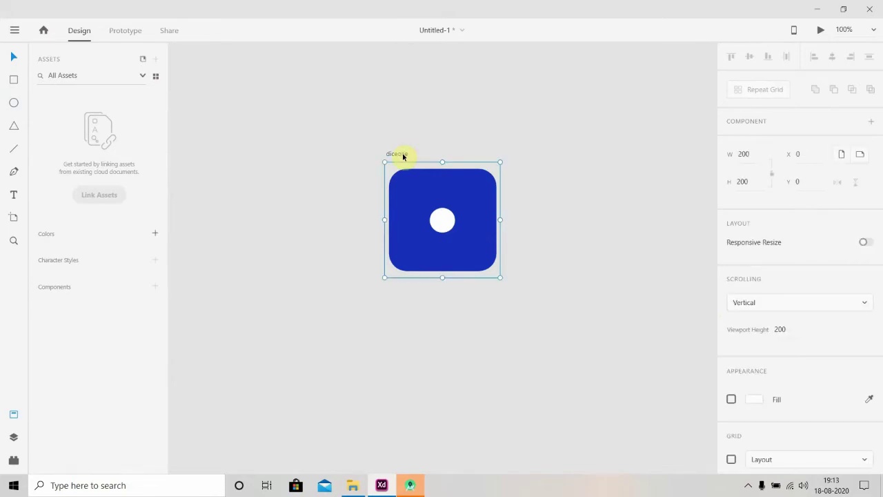
Step: Duplicate diceone and place two white dots side by side on the copy
{"action": "key", "text": "ctrl+d"}
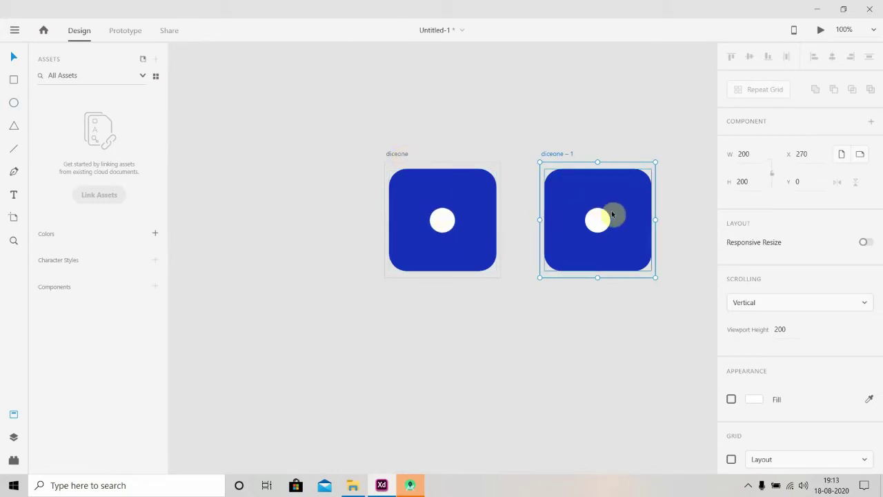
{"action": "left_click_drag", "start_coordinate": [599, 222], "coordinate": [574, 226]}
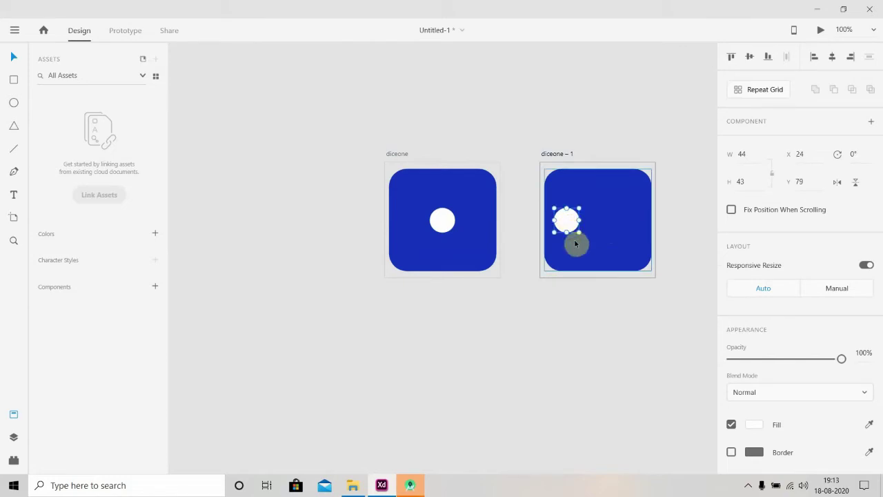
{"action": "left_click", "coordinate": [570, 225]}
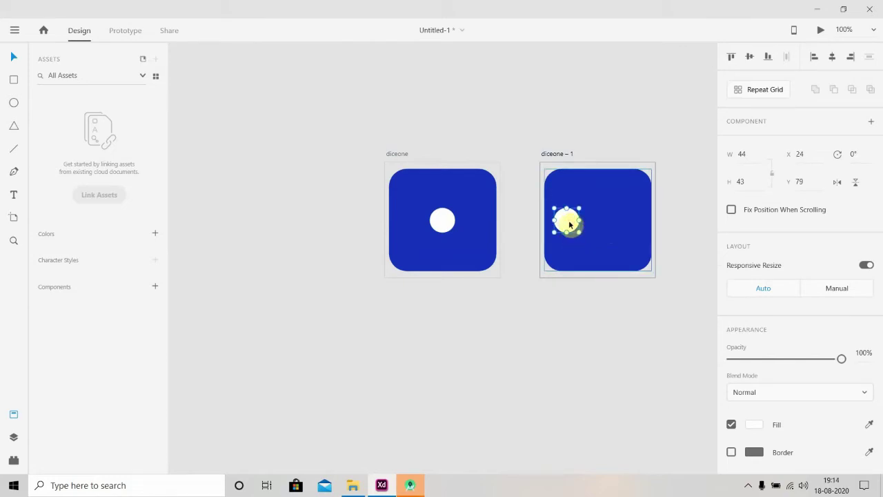
{"action": "left_click_drag", "start_coordinate": [570, 225], "coordinate": [628, 225]}
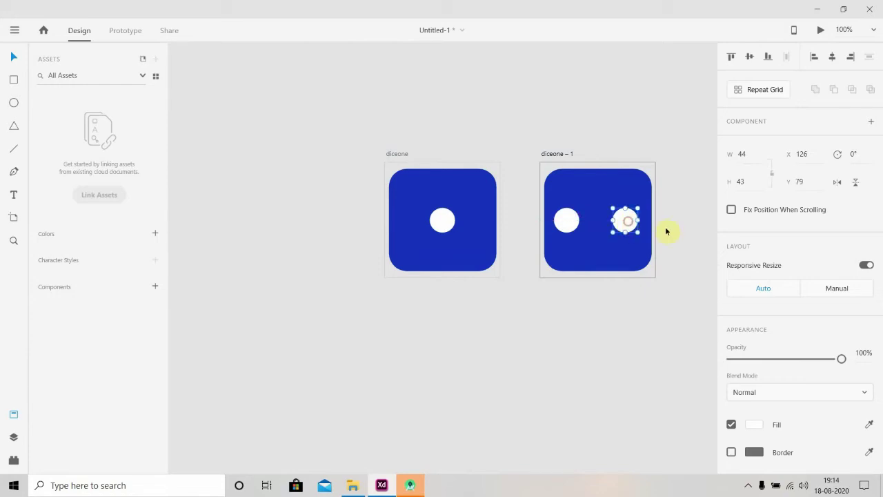
{"action": "left_click", "coordinate": [667, 232]}
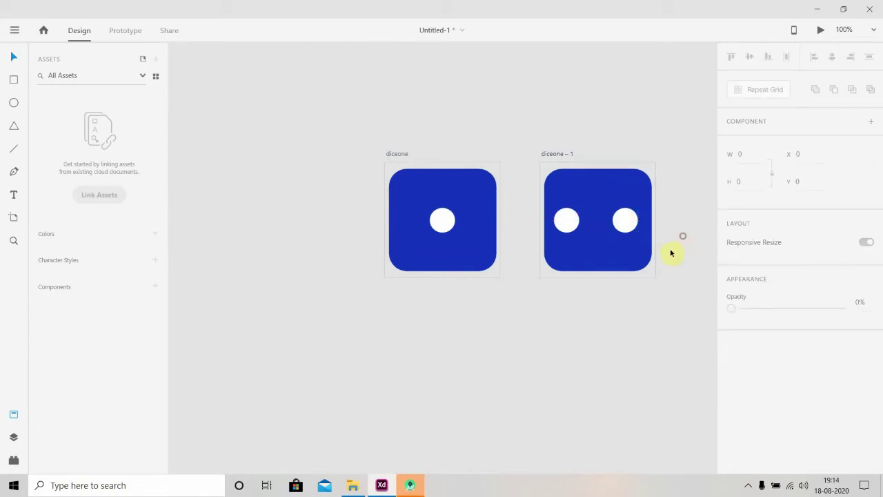
Step: Rename the copied artboard to 'dicetwo'
{"action": "left_click", "coordinate": [560, 154]}
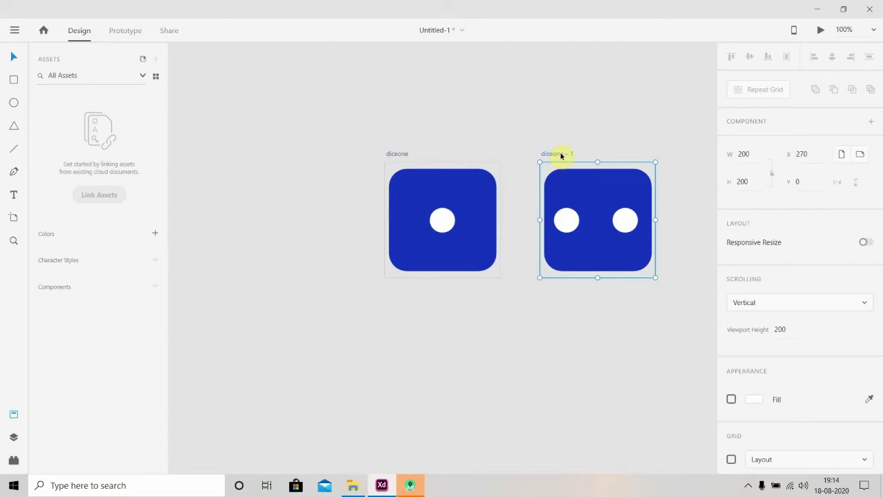
{"action": "double_click", "coordinate": [559, 154]}
{"action": "type", "text": "d"}
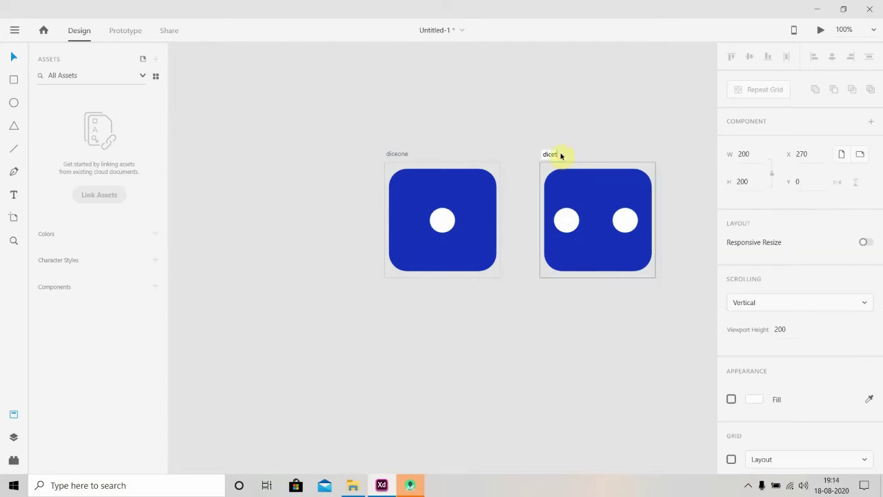
{"action": "type", "text": "icetwo"}
{"action": "key", "text": "Return"}
{"action": "left_click", "coordinate": [550, 155]}
{"action": "left_click", "coordinate": [560, 154]}
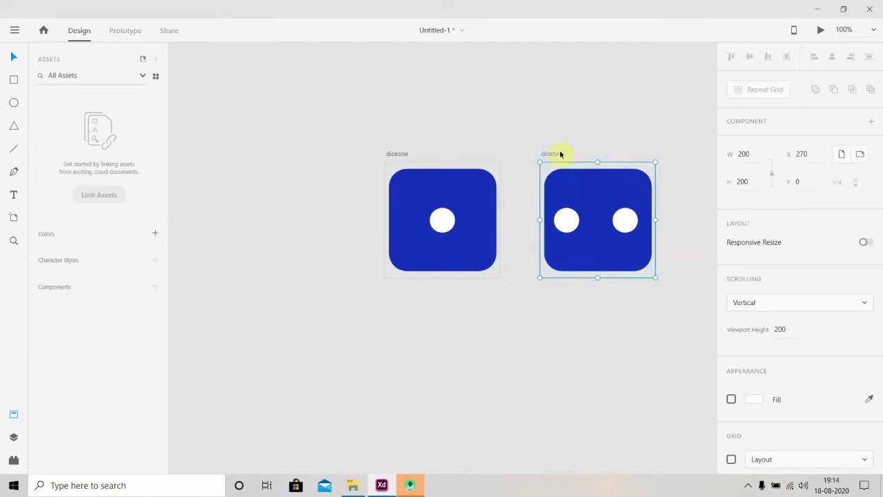
Step: Duplicate dicetwo and arrange three diagonal dots: top-left, centre, bottom-right
{"action": "key", "text": "ctrl+d"}
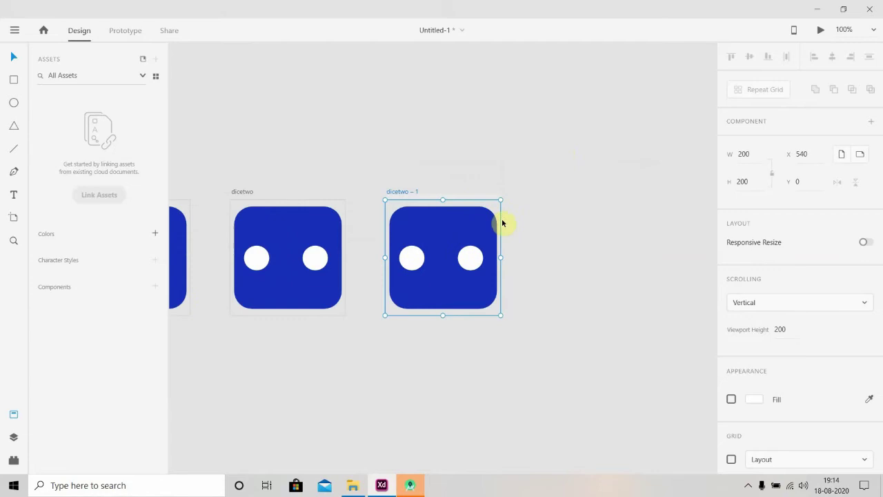
{"action": "left_click", "coordinate": [415, 253]}
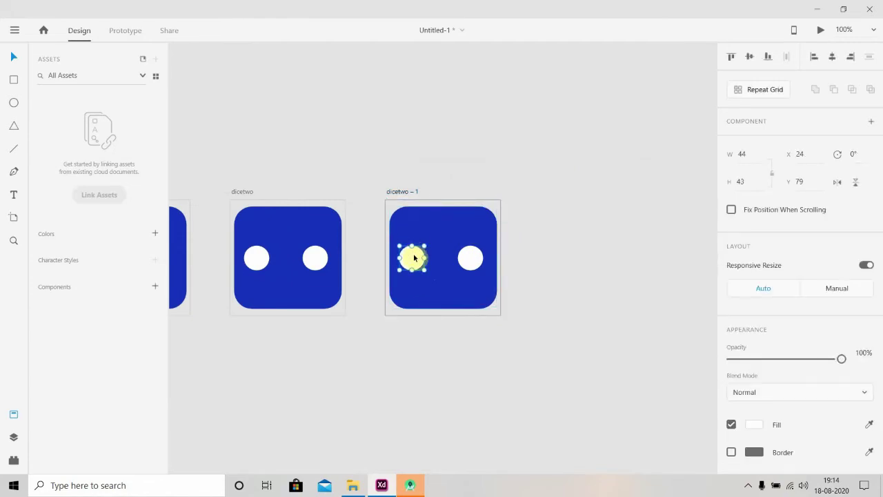
{"action": "left_click_drag", "start_coordinate": [415, 253], "coordinate": [411, 223]}
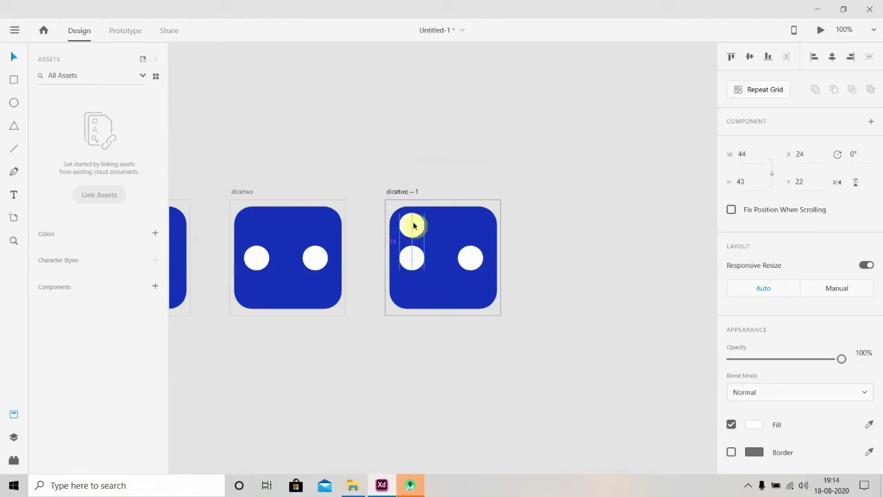
{"action": "left_click_drag", "start_coordinate": [413, 258], "coordinate": [477, 292]}
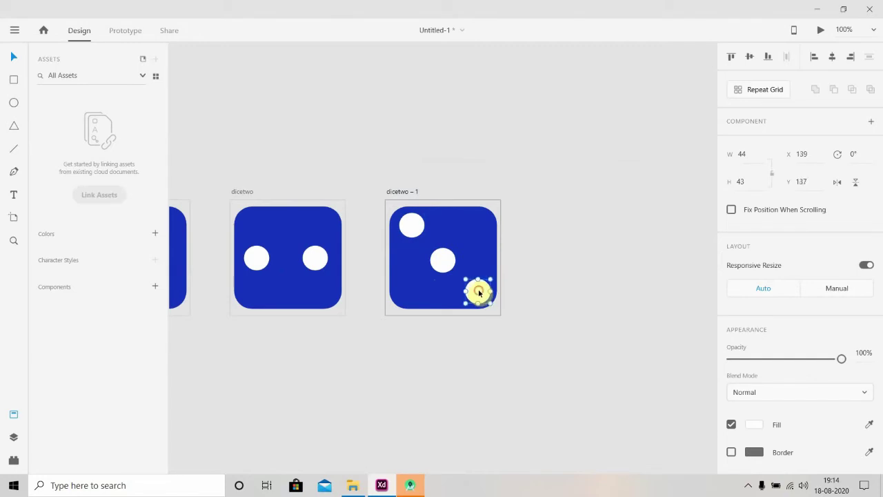
{"action": "left_click", "coordinate": [529, 274]}
Step: Rename the copied artboard to 'dicethree'
{"action": "double_click", "coordinate": [407, 192]}
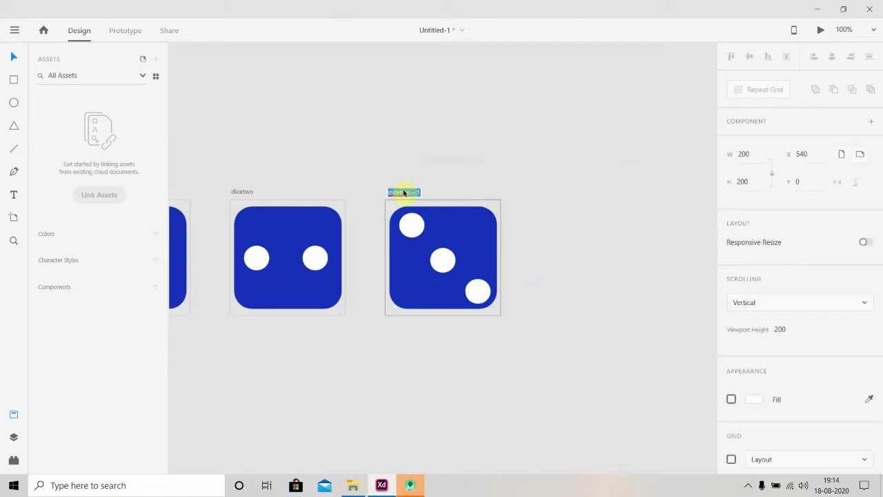
{"action": "type", "text": "dicethree"}
{"action": "key", "text": "Return"}
Step: Duplicate dicethree and move the dots into the four corners
{"action": "key", "text": "ctrl+d"}
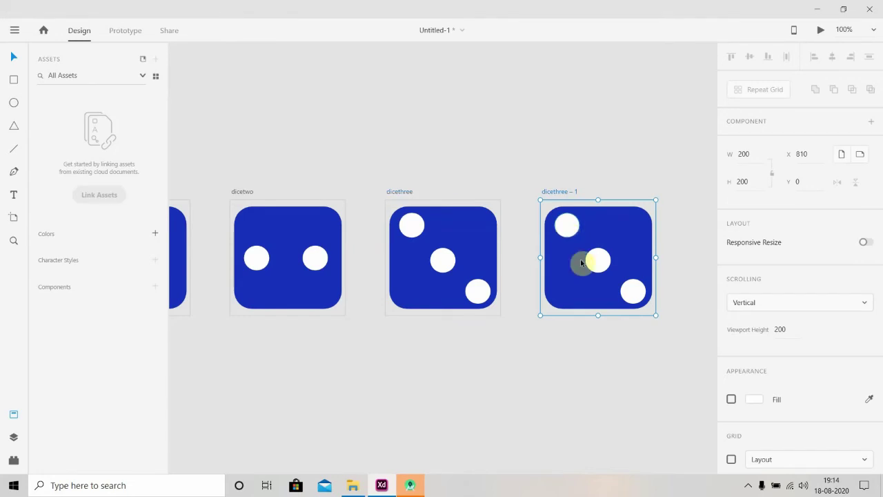
{"action": "left_click_drag", "start_coordinate": [600, 262], "coordinate": [564, 293]}
{"action": "left_click_drag", "start_coordinate": [641, 295], "coordinate": [629, 224]}
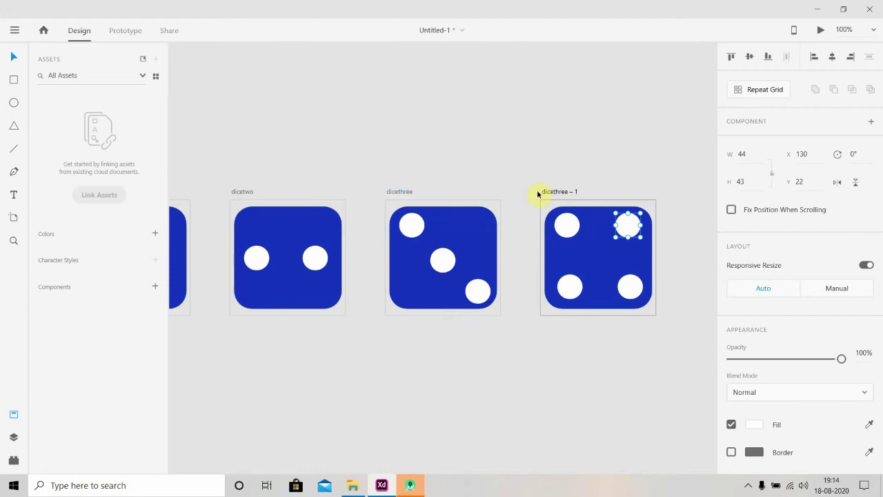
Step: Rename the copied artboard to 'dicefour'
{"action": "left_click", "coordinate": [549, 192]}
{"action": "left_click", "coordinate": [550, 193]}
{"action": "type", "text": "di"}
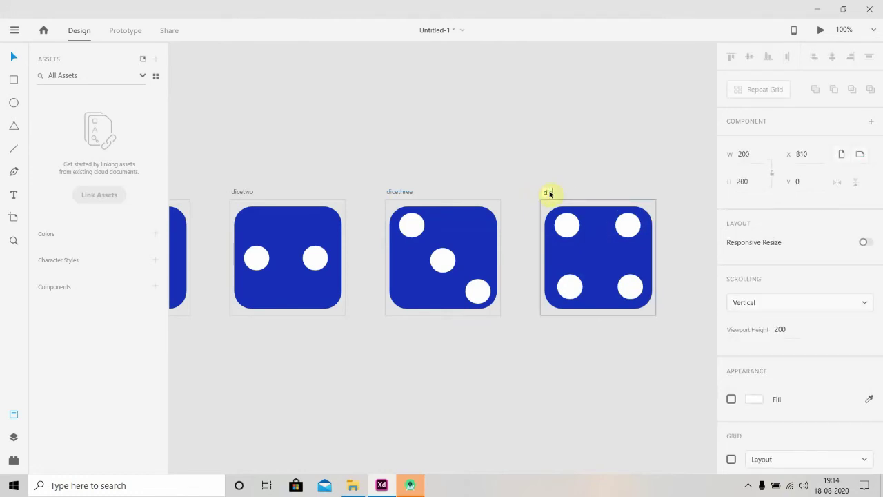
{"action": "type", "text": "cefour"}
{"action": "key", "text": "Return"}
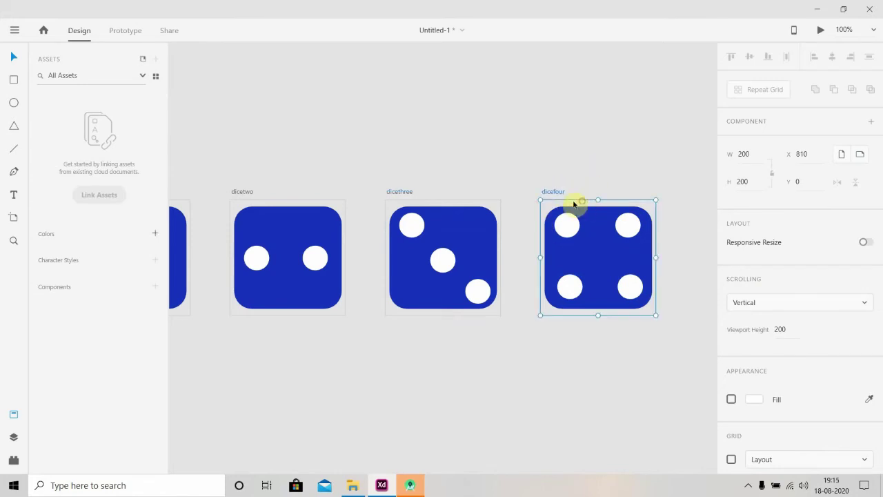
Step: Duplicate dicefour and add a fifth dot in the centre of the copy
{"action": "key", "text": "ctrl+d"}
{"action": "scroll", "coordinate": [560, 197], "scroll_direction": "right", "scroll_amount": 5}
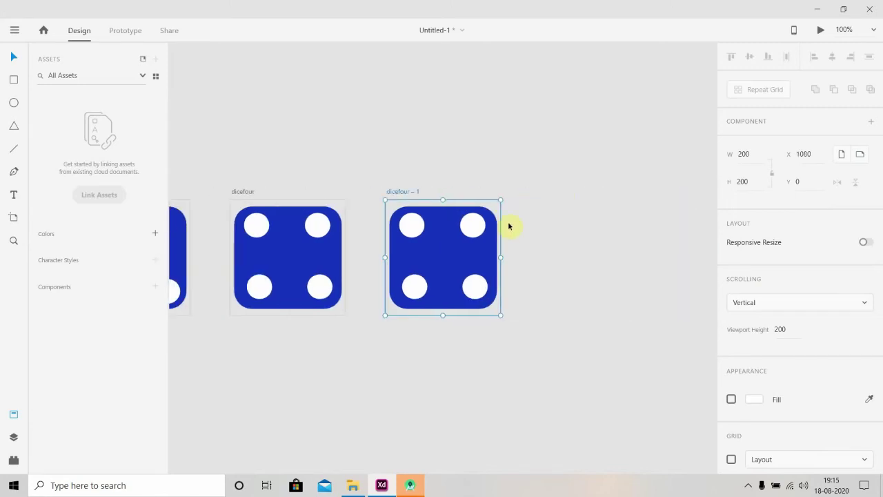
{"action": "left_click", "coordinate": [476, 231]}
{"action": "mouse_move", "coordinate": [476, 231]}
{"action": "left_mouse_down"}
{"action": "mouse_move", "coordinate": [446, 263]}
{"action": "mouse_move", "coordinate": [489, 233]}
{"action": "mouse_move", "coordinate": [475, 229]}
{"action": "left_mouse_up"}
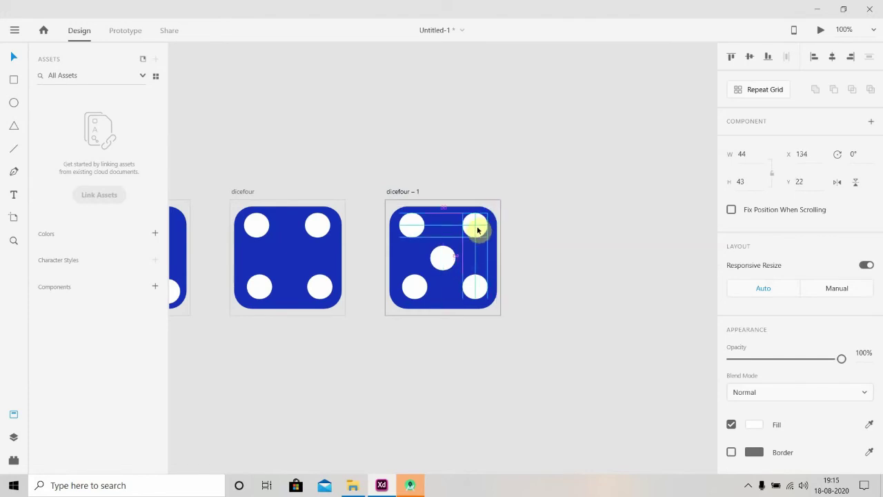
{"action": "left_click", "coordinate": [517, 223]}
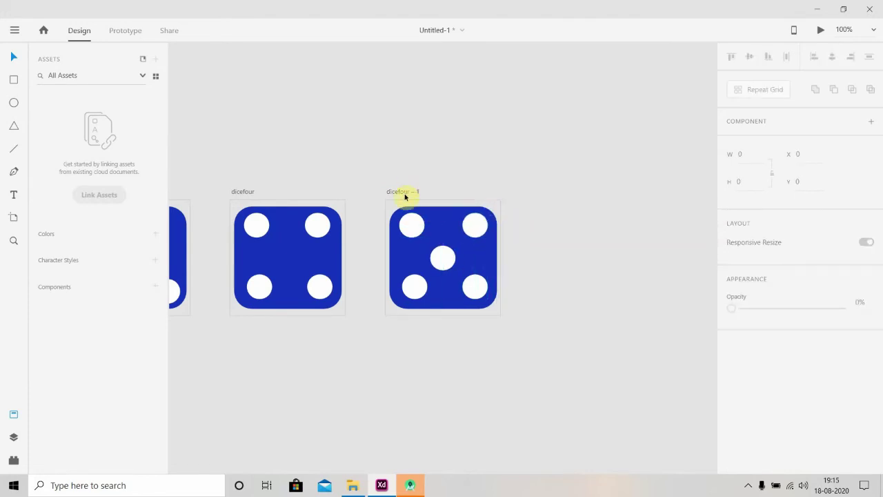
Step: Rename the copied artboard to 'dicefive'
{"action": "left_click", "coordinate": [405, 196]}
{"action": "double_click", "coordinate": [407, 192]}
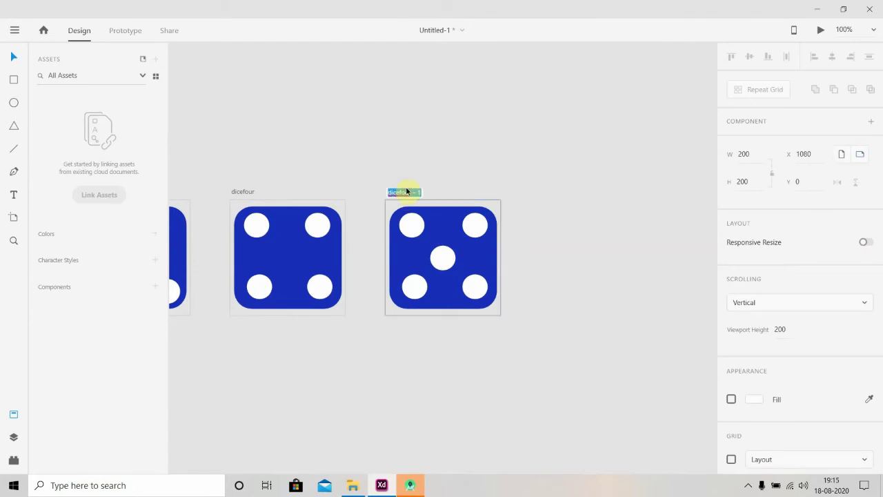
{"action": "type", "text": "dicefive"}
{"action": "left_click", "coordinate": [423, 202]}
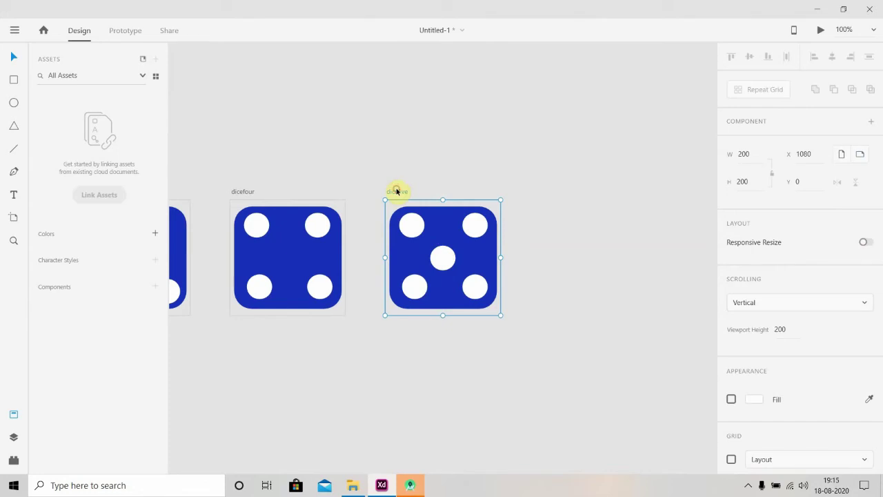
{"action": "double_click", "coordinate": [397, 192]}
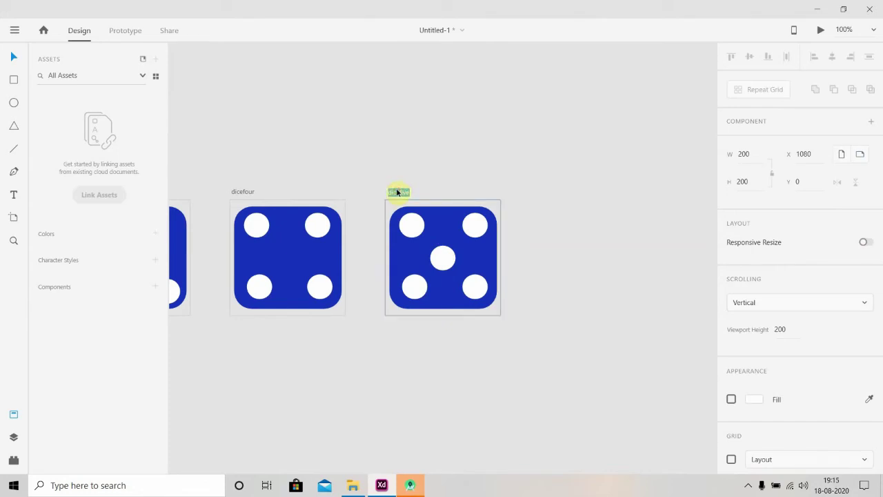
{"action": "left_click", "coordinate": [418, 200]}
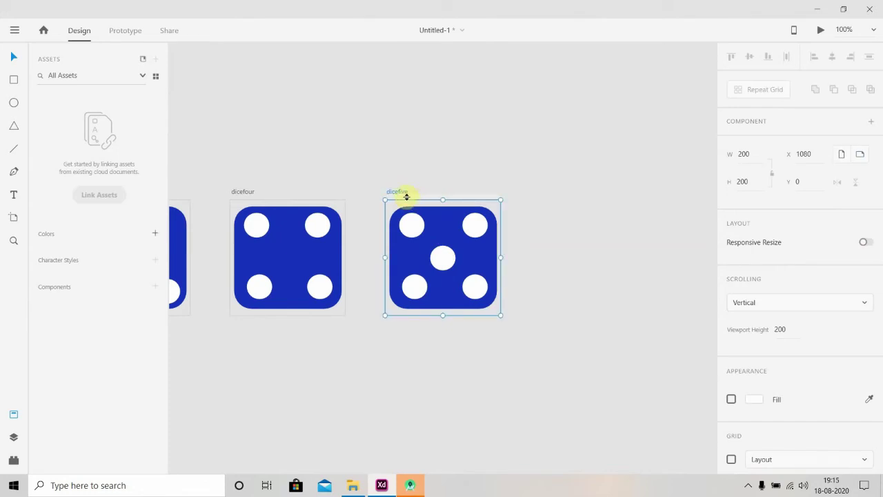
Step: Duplicate dicefive and rearrange the dots into two rows of three
{"action": "key", "text": "ctrl+d"}
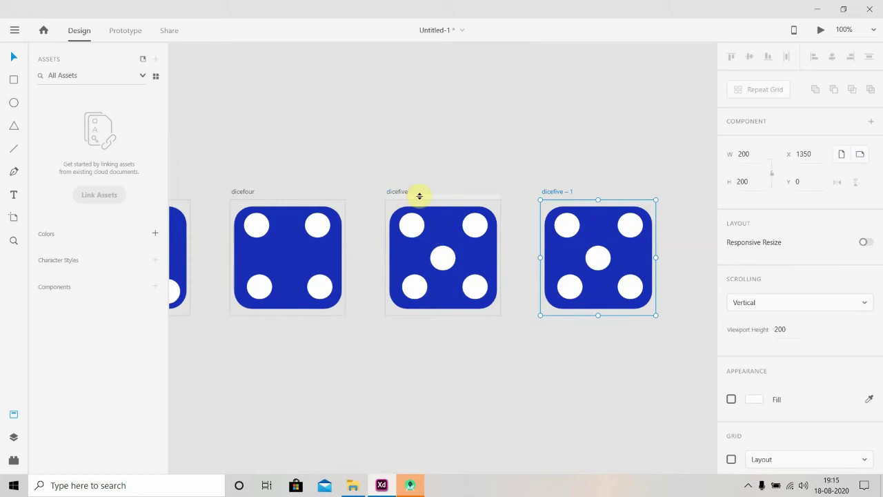
{"action": "left_click", "coordinate": [600, 256]}
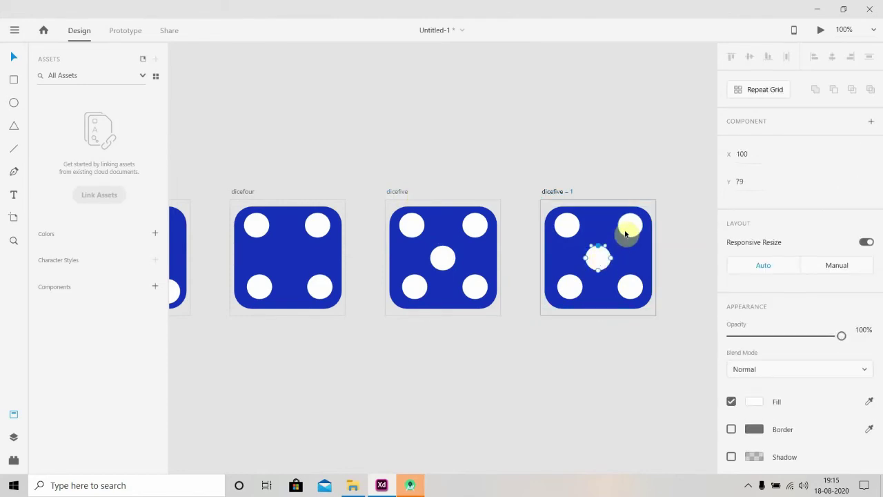
{"action": "left_click_drag", "start_coordinate": [625, 235], "coordinate": [635, 227]}
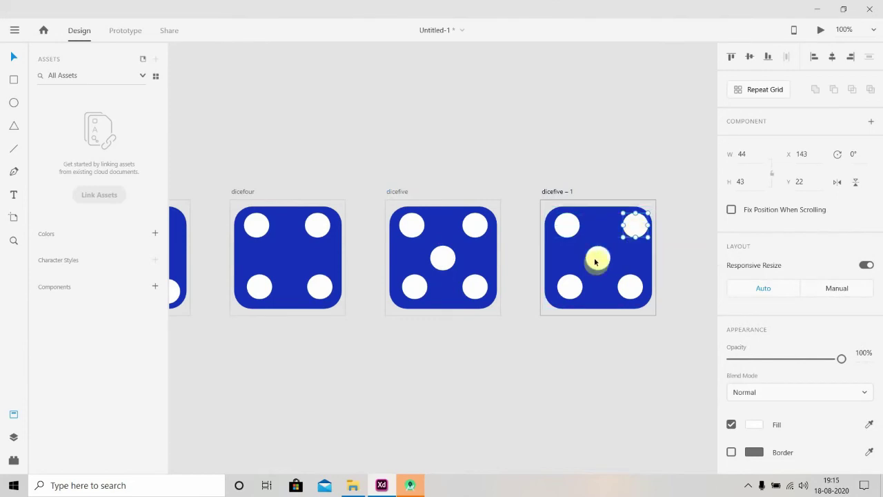
{"action": "left_click_drag", "start_coordinate": [596, 261], "coordinate": [562, 227]}
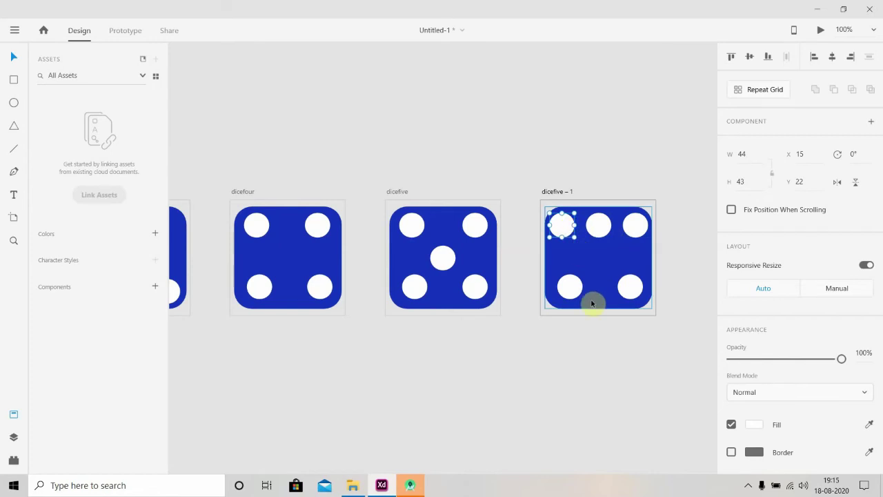
{"action": "left_click_drag", "start_coordinate": [576, 291], "coordinate": [571, 291]}
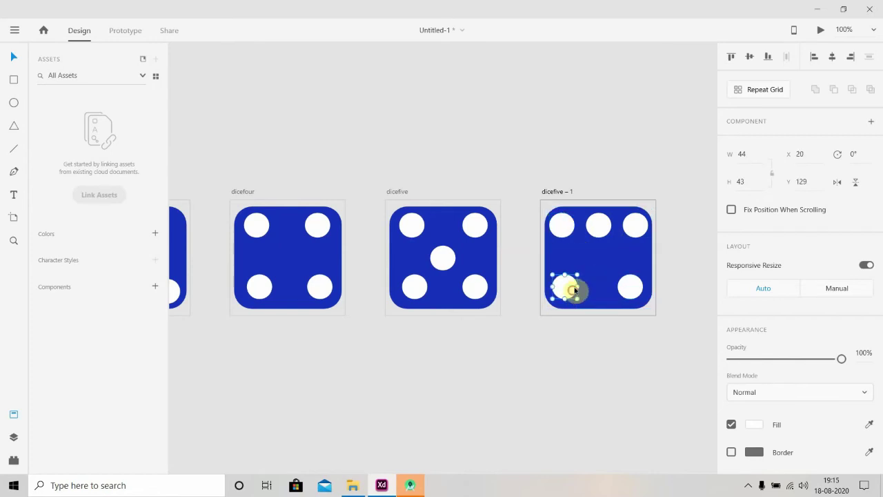
{"action": "left_click", "coordinate": [599, 223]}
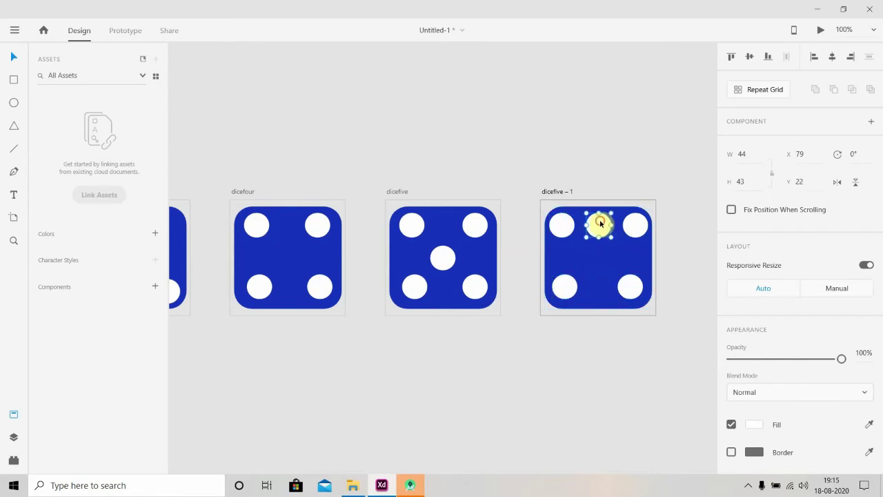
{"action": "left_click_drag", "start_coordinate": [600, 223], "coordinate": [602, 285]}
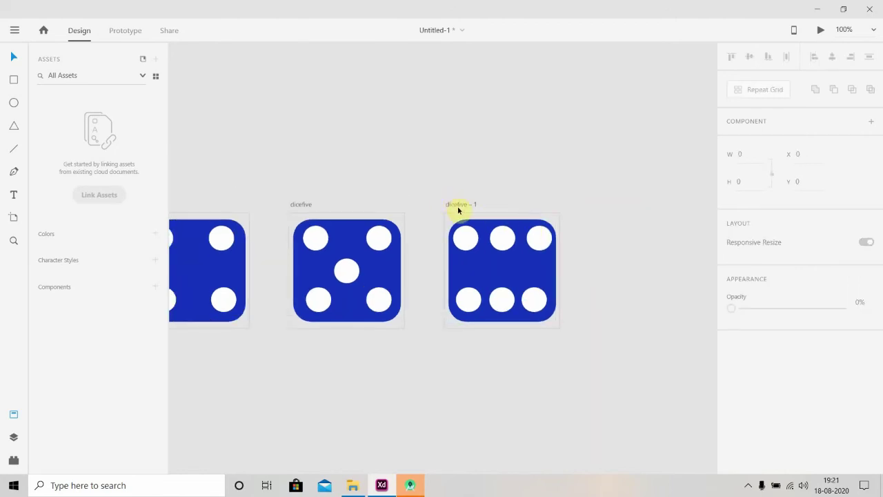
Step: Start renaming the copied artboard to 'dicesix'
{"action": "left_click", "coordinate": [458, 207]}
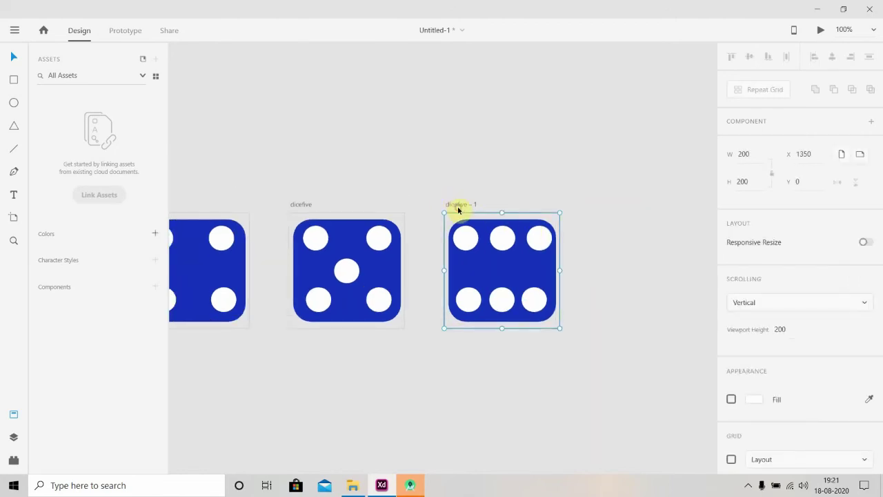
{"action": "double_click", "coordinate": [465, 204]}
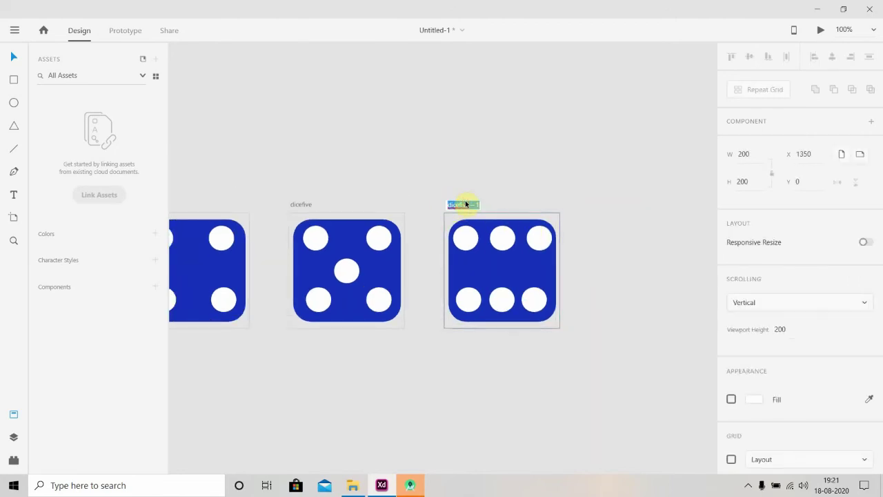
{"action": "type", "text": "dicesix"}
Step: Select all six dice artboards and open Export Selected with PNG, Design, 1x
{"action": "left_click_drag", "start_coordinate": [598, 337], "coordinate": [278, 200]}
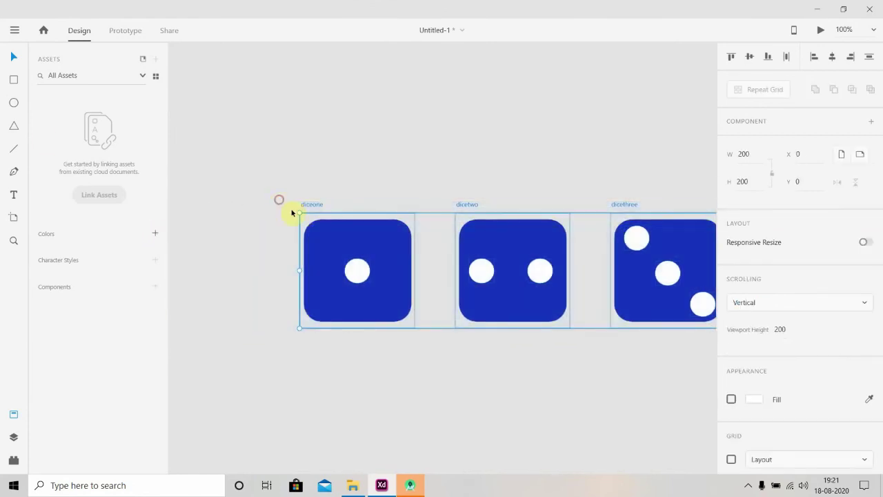
{"action": "left_click", "coordinate": [14, 28]}
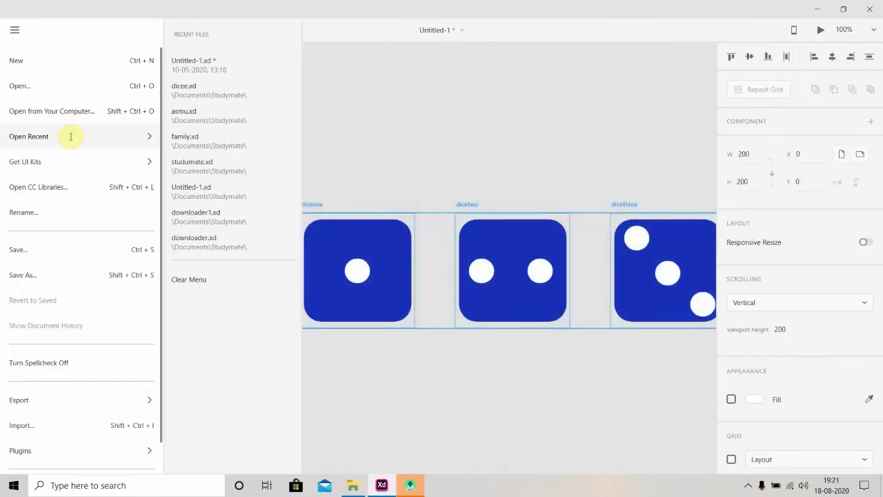
{"action": "mouse_move", "coordinate": [85, 400]}
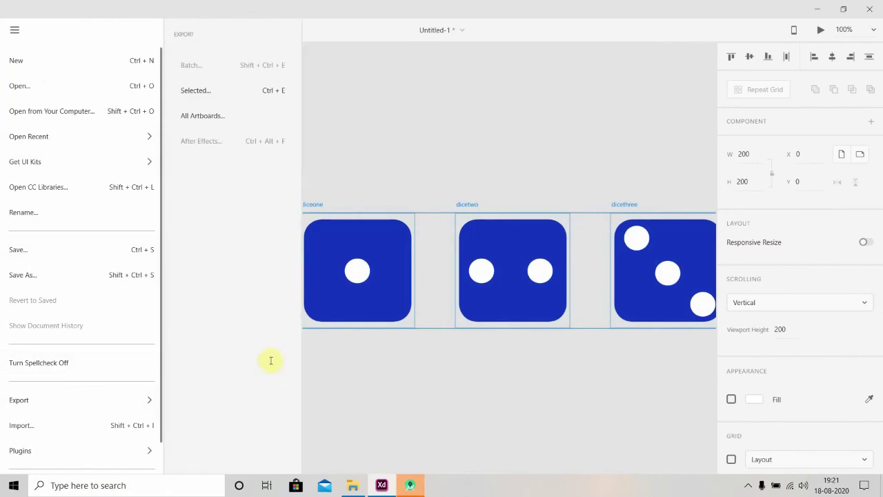
{"action": "left_click", "coordinate": [233, 95]}
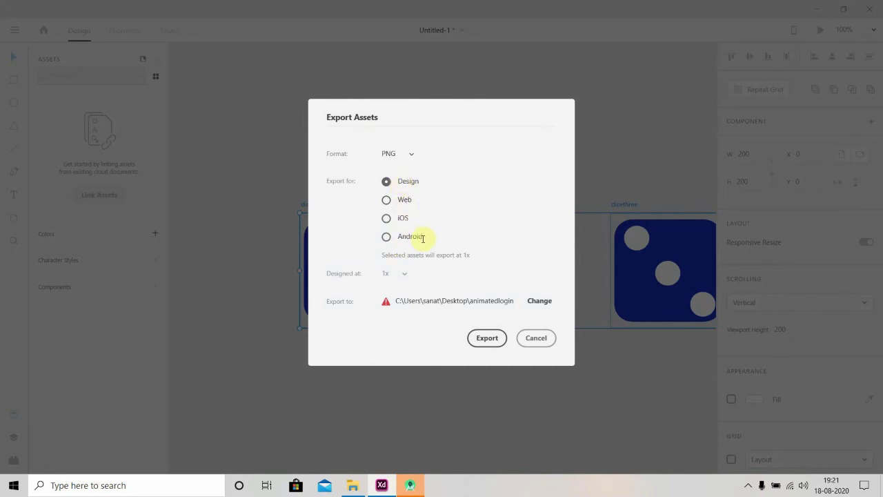
Step: Export the dice artboards as PNGs into the Desktop DiceAssets folder, then clear the canvas selection
{"action": "left_click", "coordinate": [539, 301]}
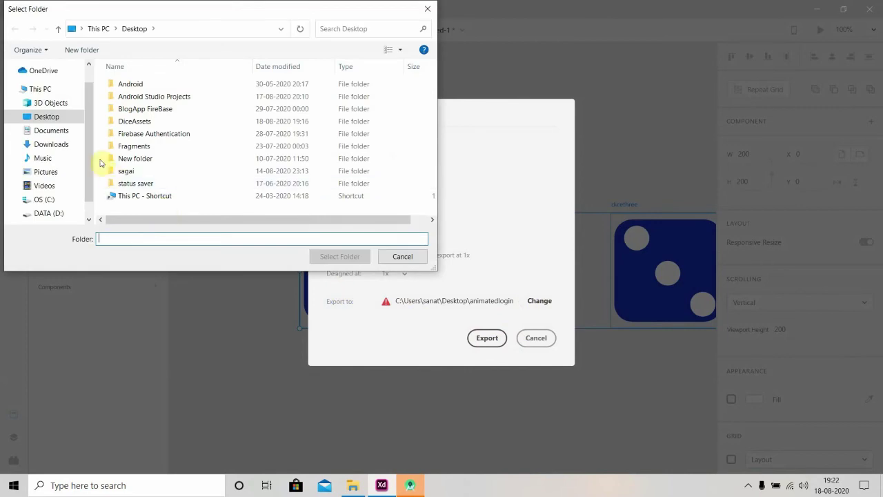
{"action": "left_click", "coordinate": [149, 122]}
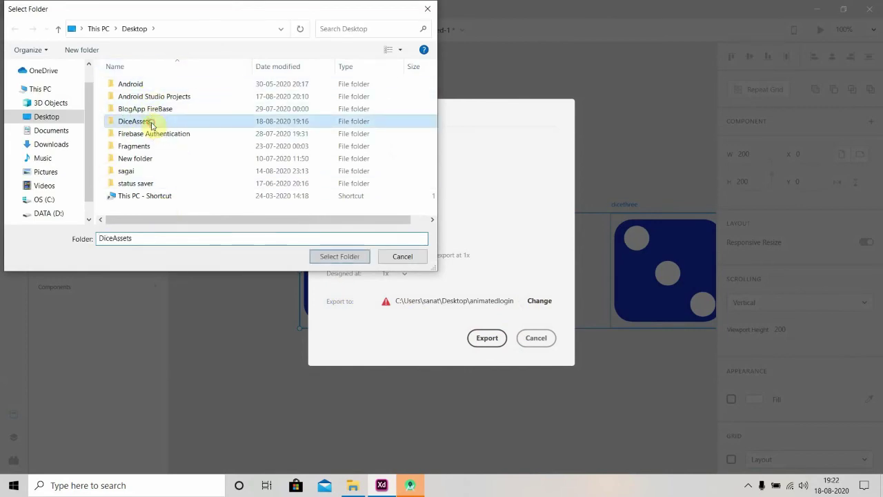
{"action": "left_click", "coordinate": [347, 256]}
{"action": "left_click", "coordinate": [500, 336]}
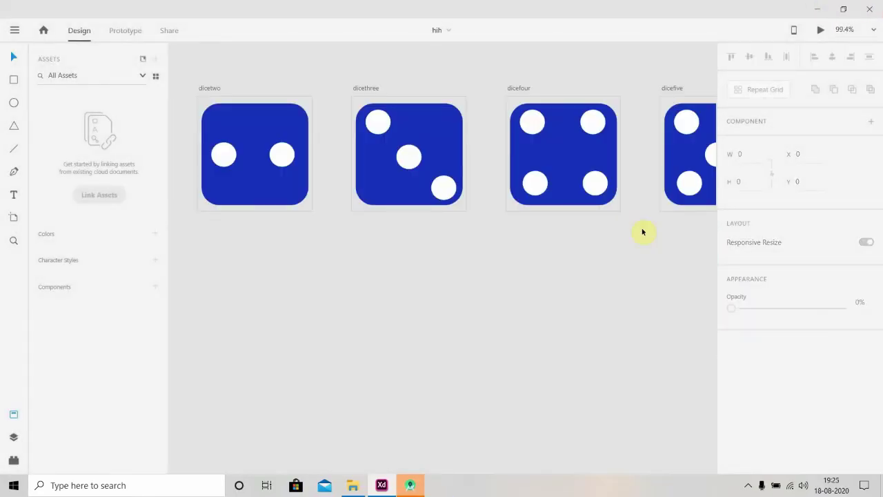
{"action": "left_click", "coordinate": [572, 188]}
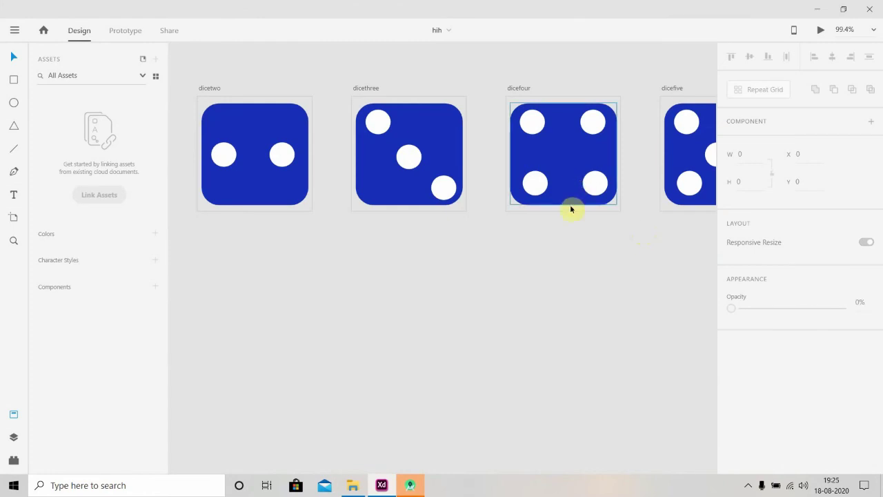
{"action": "left_click", "coordinate": [509, 229]}
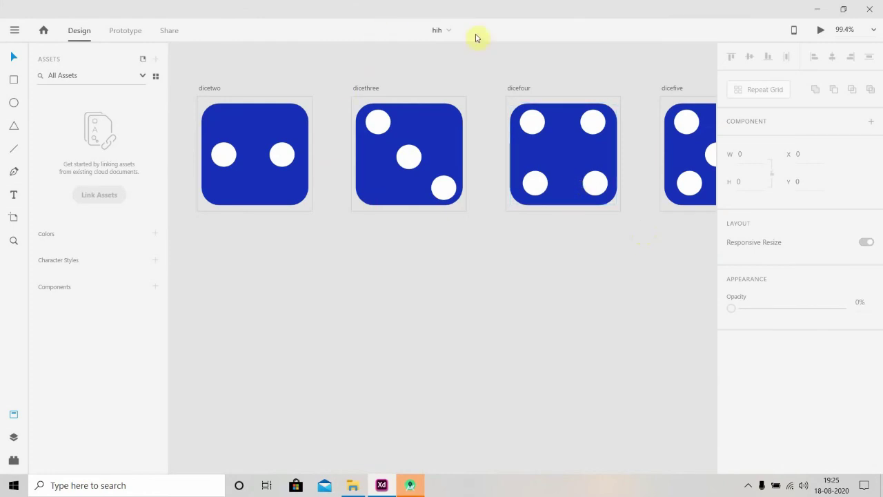
Step: Minimize XD and open the desktop DiceAssets folder to check the six PNGs, diceone through dicesix
{"action": "left_click", "coordinate": [816, 10]}
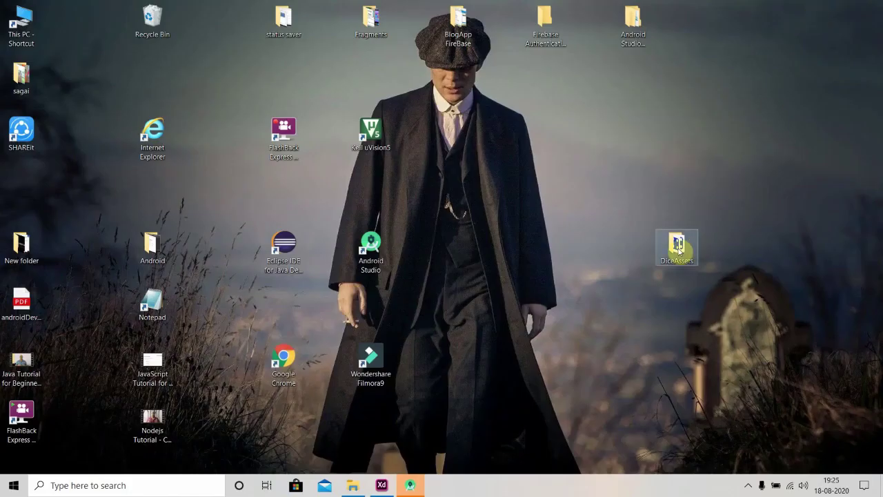
{"action": "double_click", "coordinate": [679, 250]}
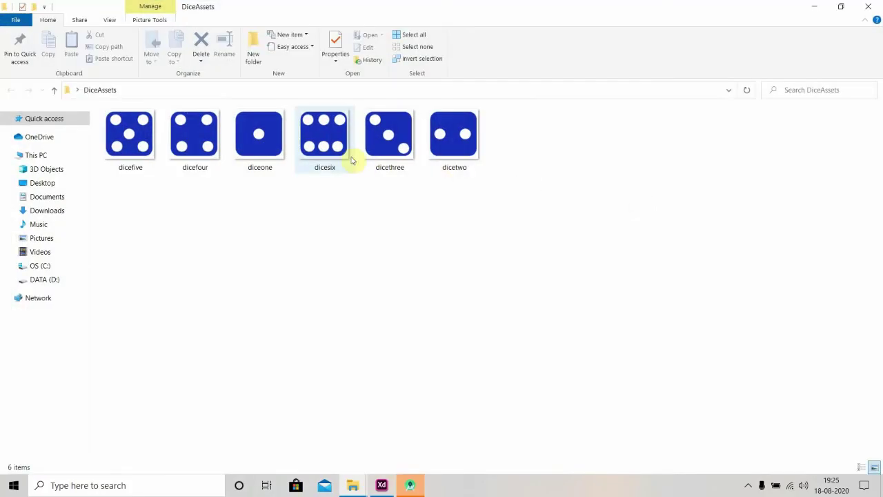
{"action": "left_click_drag", "start_coordinate": [504, 172], "coordinate": [118, 119]}
{"action": "left_click", "coordinate": [276, 220]}
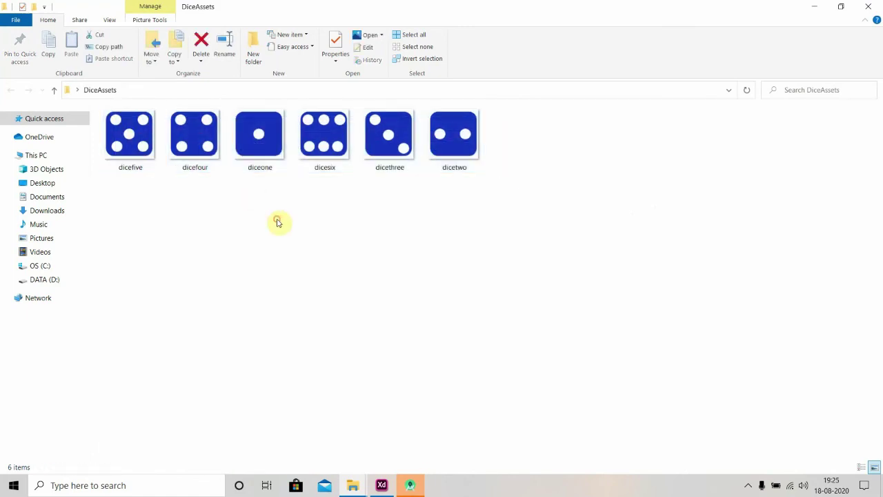